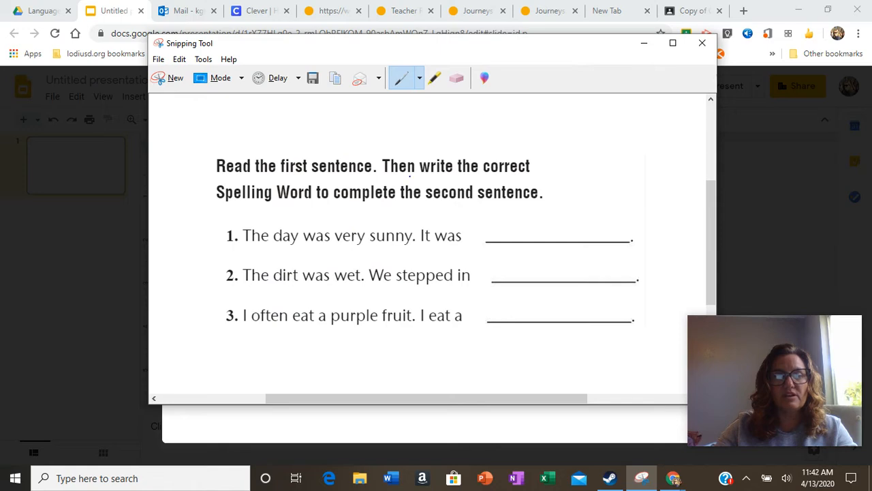
Set the slide background to the "sample picture" image from the Kymm's stuff folder.
left_click(645, 43)
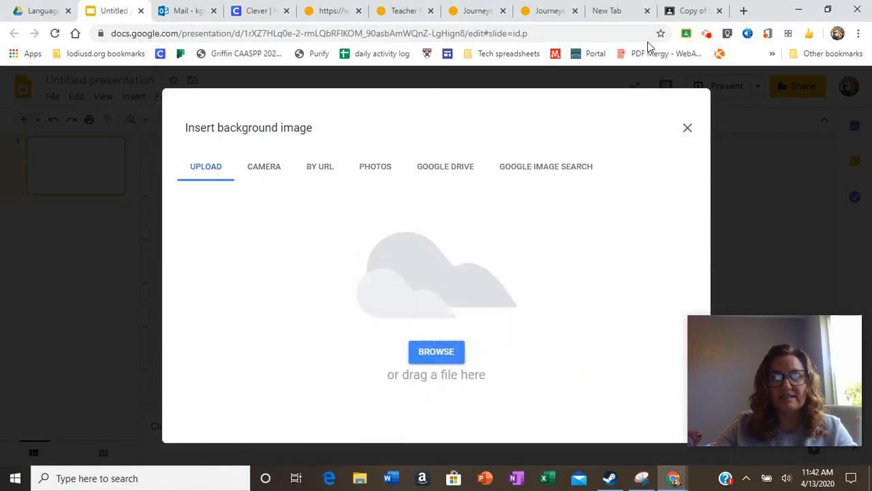
left_click(436, 352)
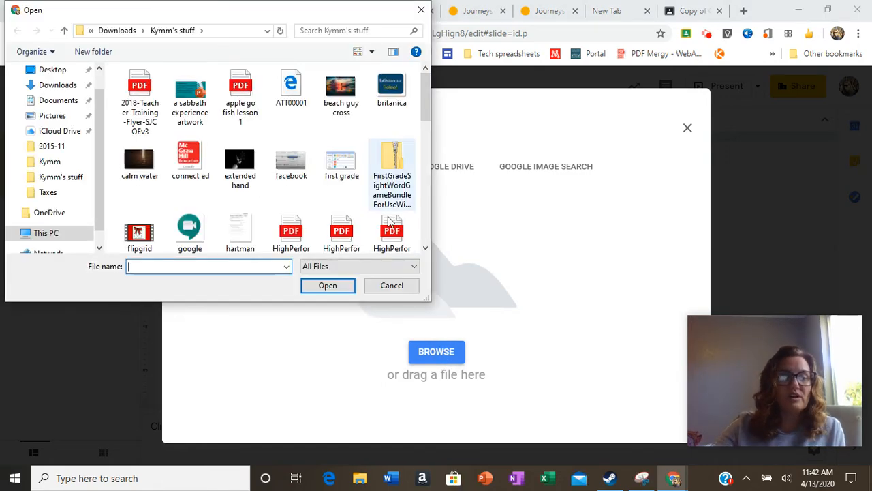
left_click(426, 249)
left_click(426, 249)
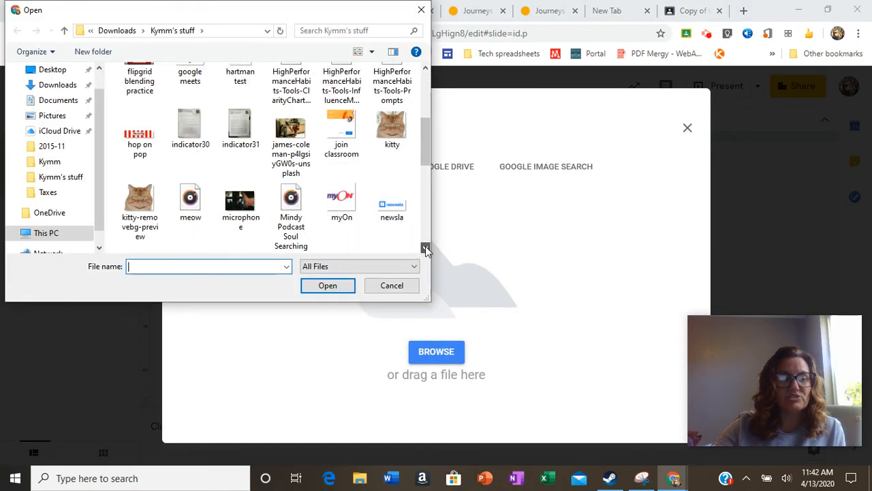
left_click(426, 248)
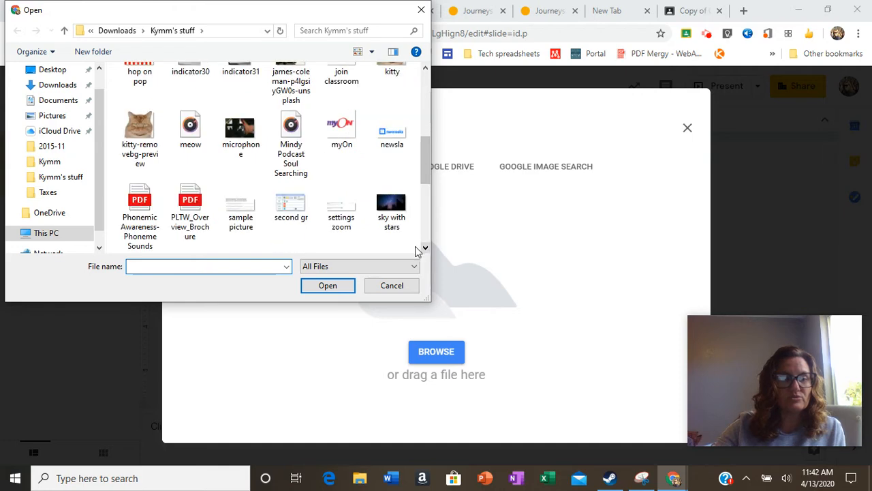
left_click(242, 208)
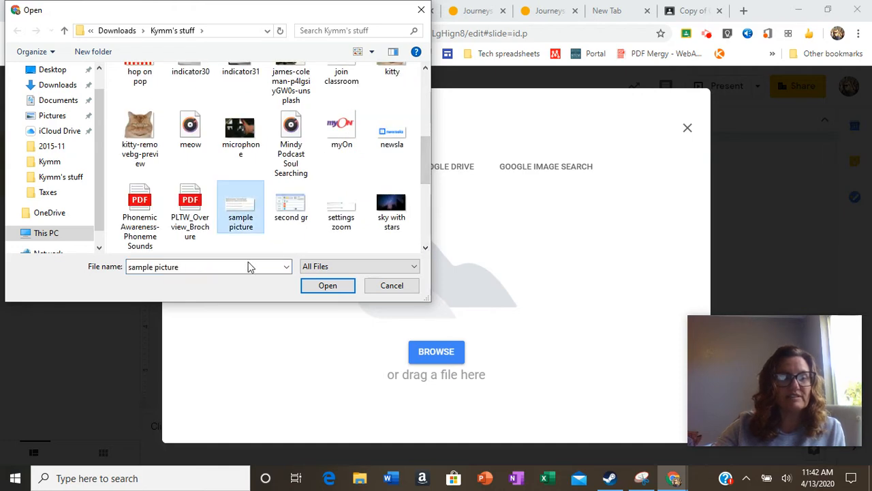
left_click(340, 290)
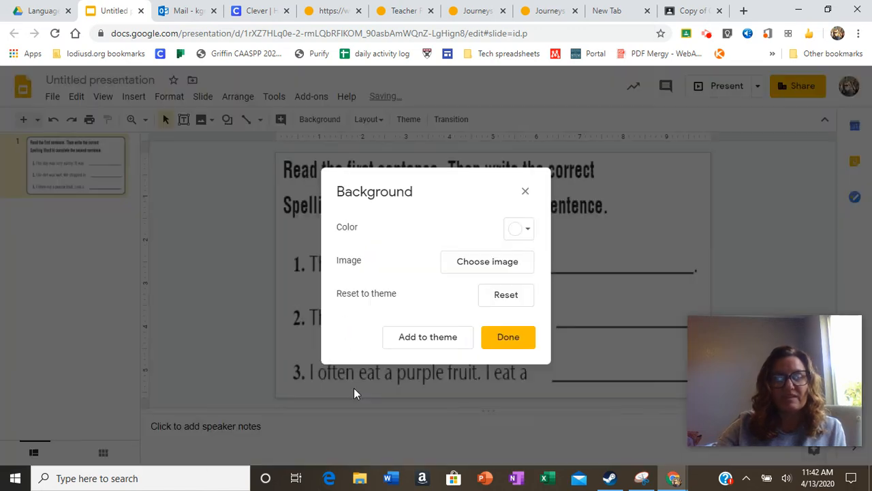
left_click(508, 337)
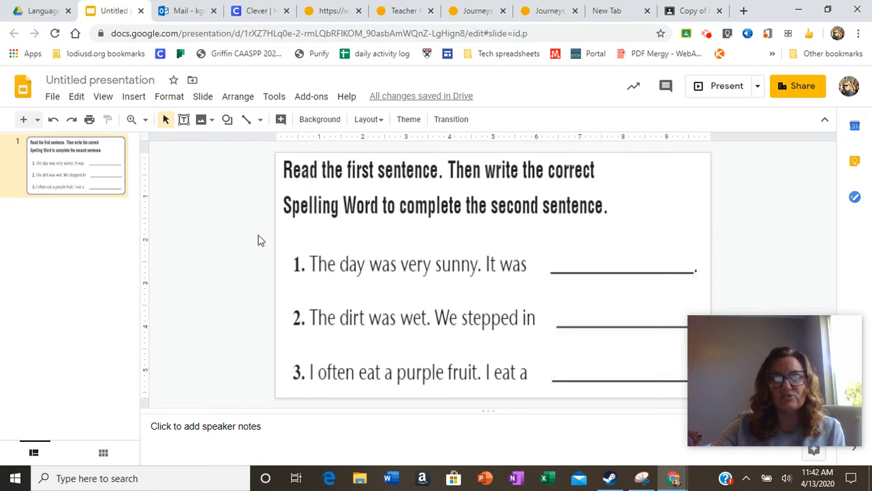
Draw a text box over the answer blank of sentence 1 and give it a dashed border.
left_click(183, 121)
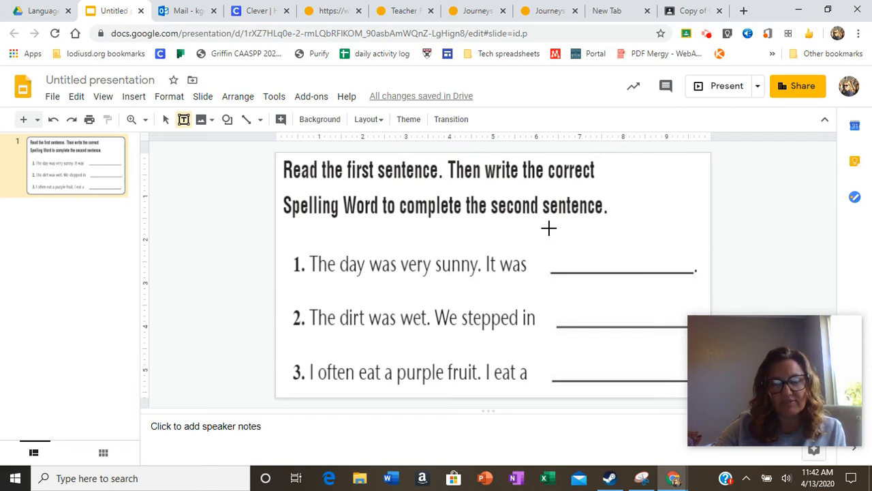
left_click_drag(549, 229, 694, 267)
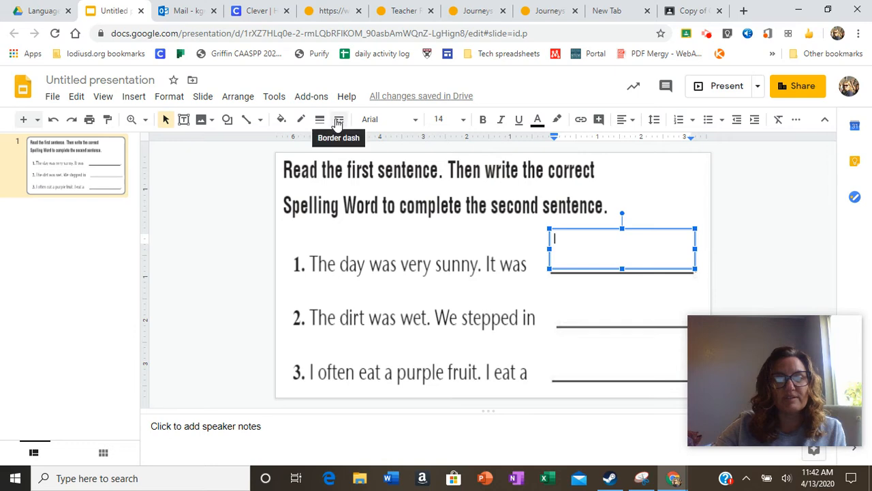
left_click(338, 120)
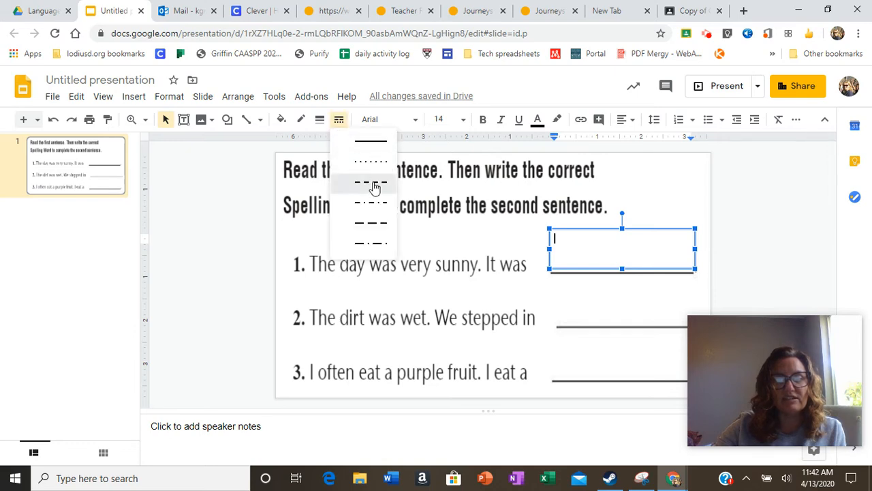
left_click(371, 183)
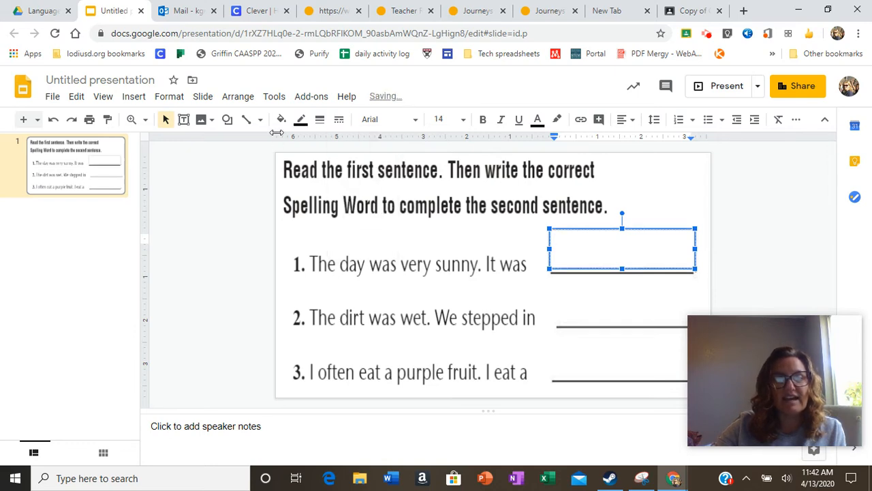
Fill the text box beside sentence 1 with solid magenta and deselect it.
left_click(281, 120)
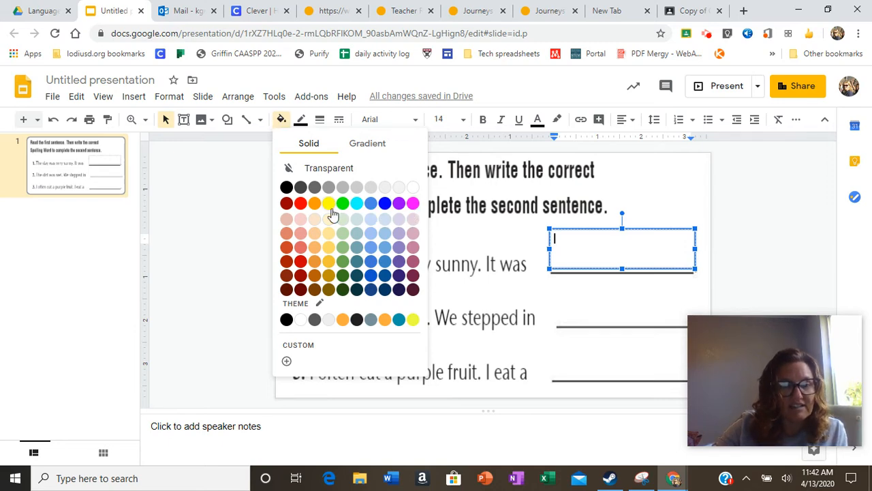
left_click(413, 204)
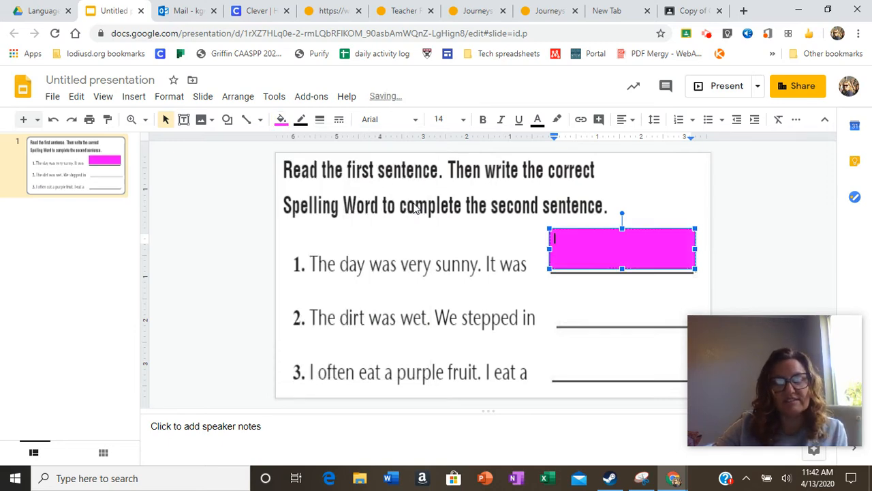
left_click(781, 243)
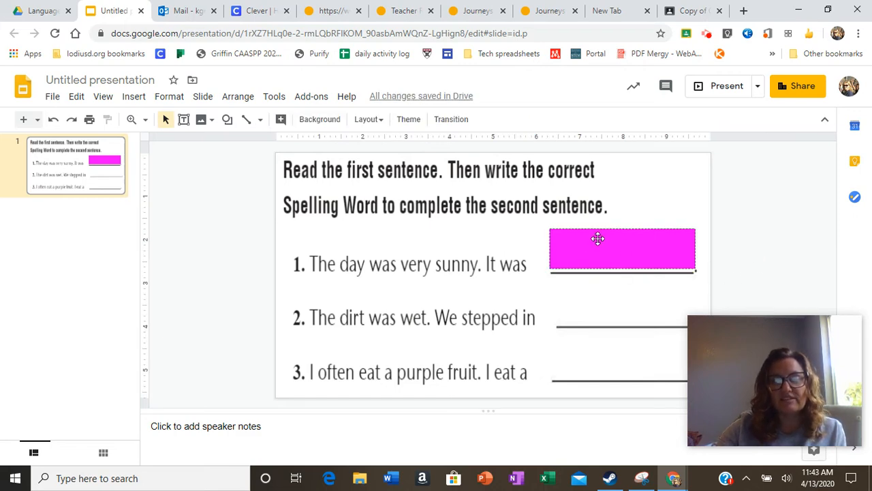
left_click(563, 235)
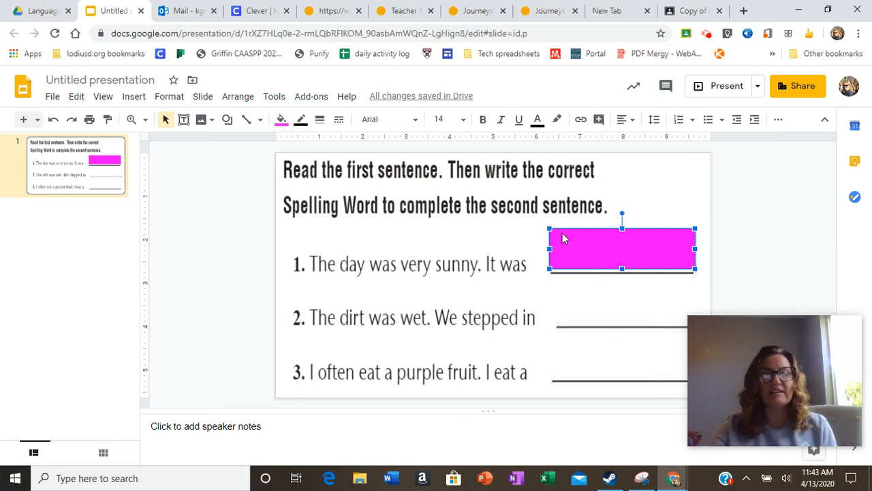
key("Delete")
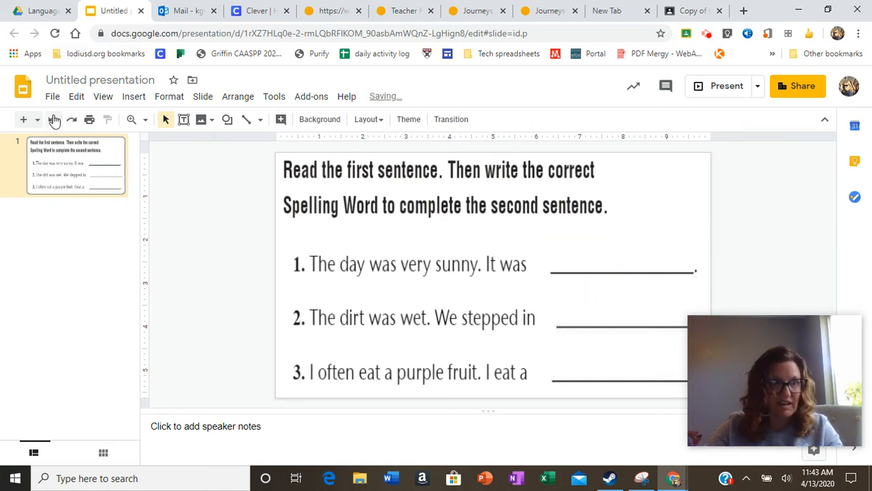
key("ctrl+z")
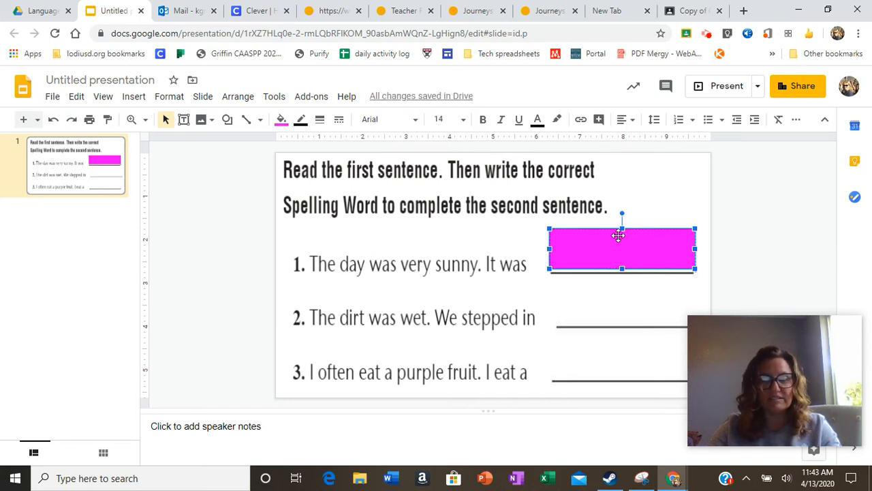
Duplicate the magenta text box and place the copies over the answer blanks of sentences 2 and 3.
left_click_drag(618, 235, 631, 284)
key("ctrl+v")
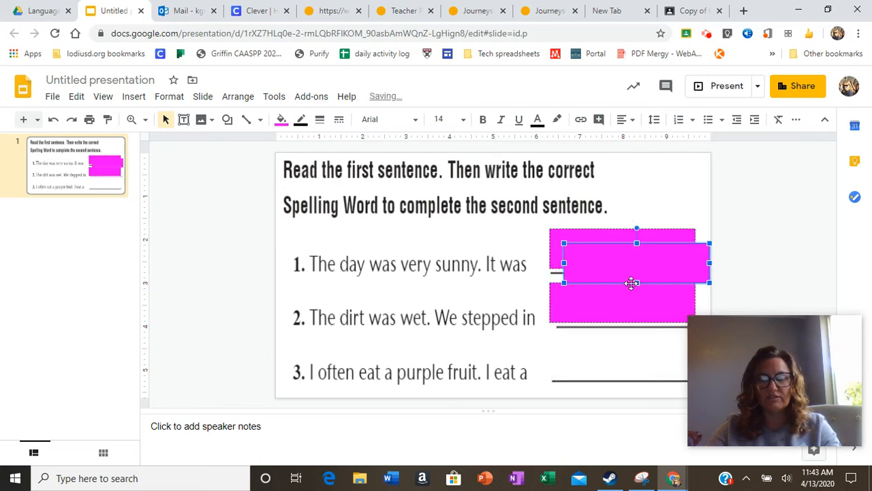
left_click_drag(630, 337, 628, 338)
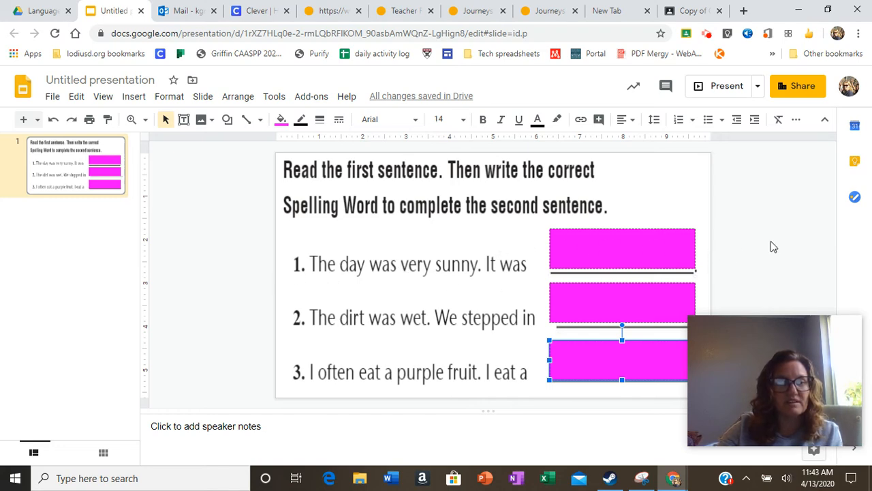
Rename the presentation as "sample assignment".
left_click(121, 80)
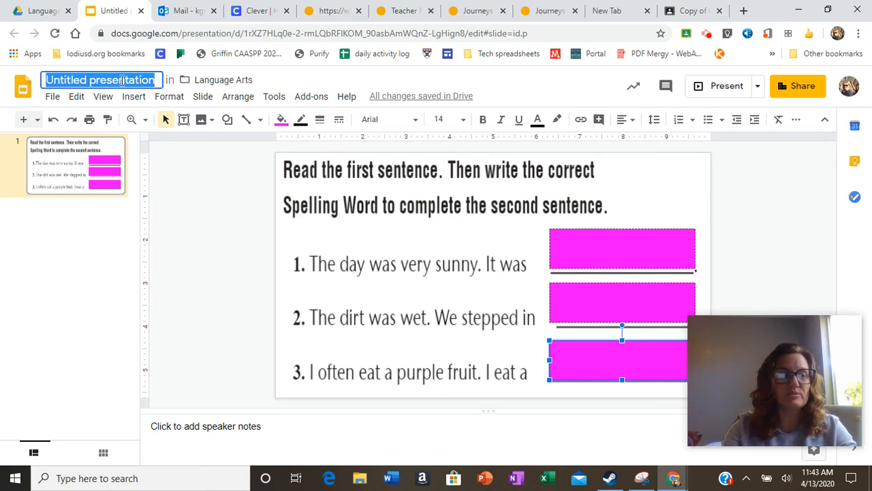
type("sample ")
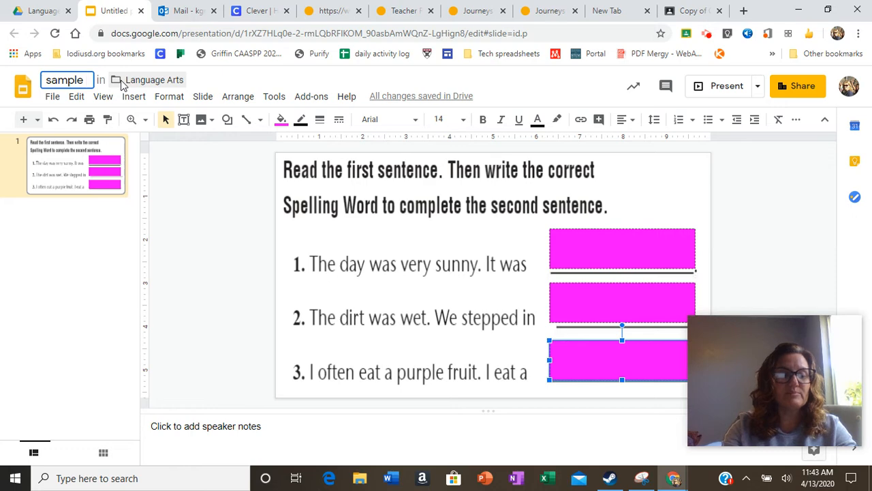
type("assing")
key("BackSpace")
key("BackSpace")
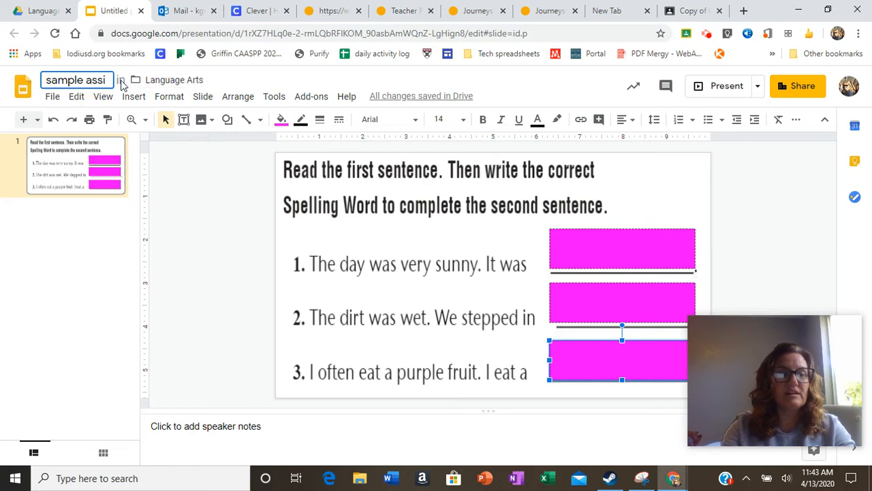
type("gnment")
key("Return")
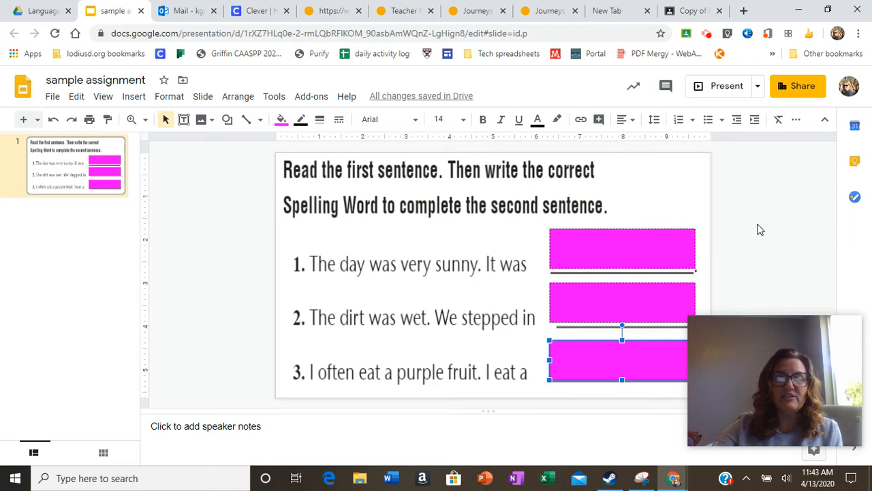
left_click(572, 252)
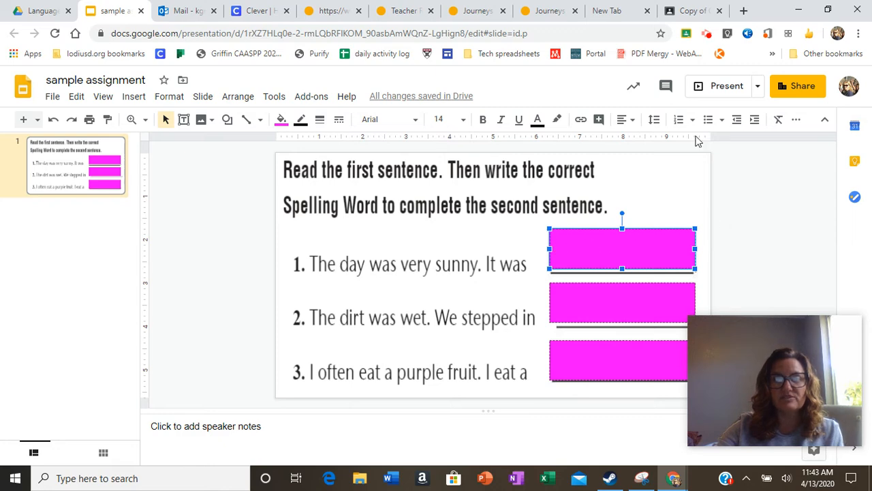
Switch to the "Copy of Girls Who Code" class in Google Classroom and create an assignment titled "sample assignment".
left_click(686, 11)
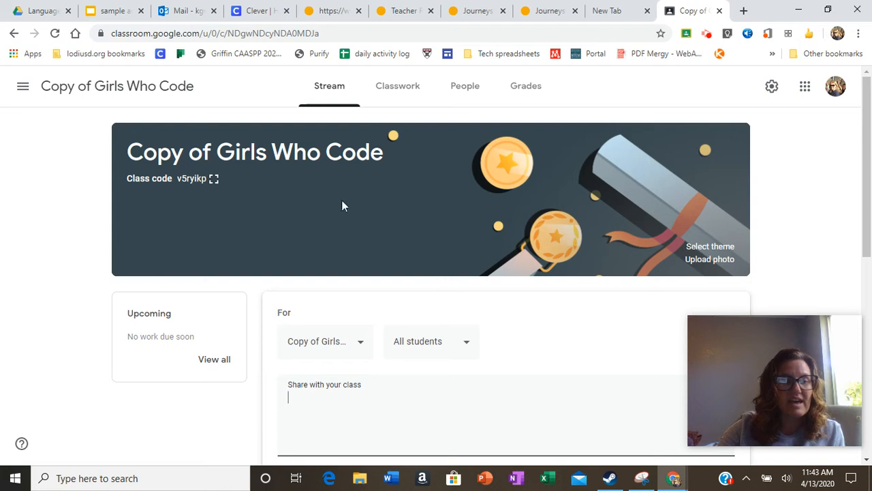
left_click(411, 88)
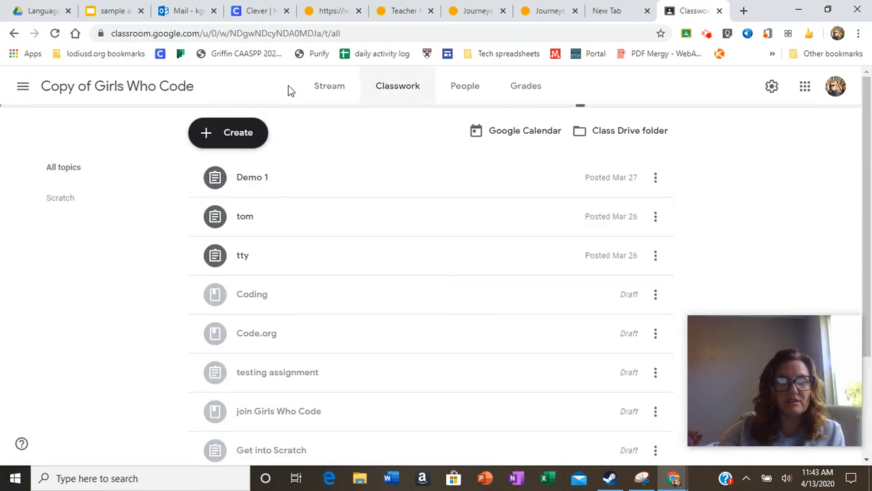
left_click(232, 139)
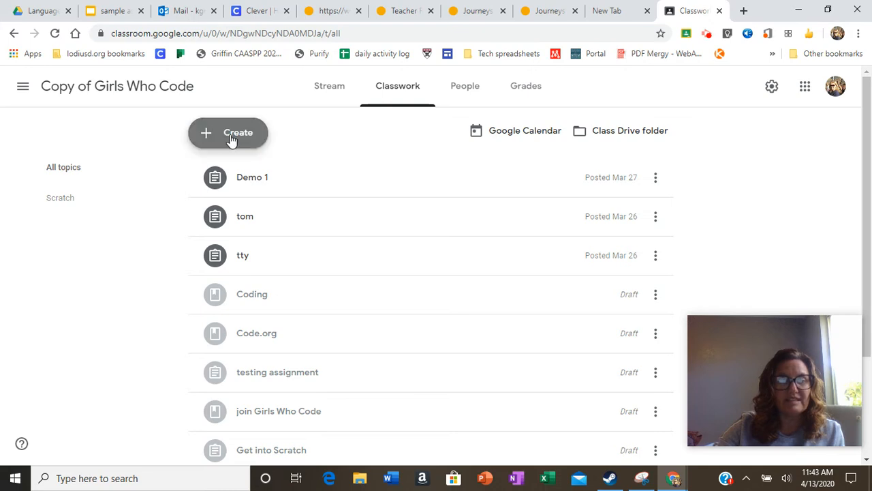
left_click(237, 175)
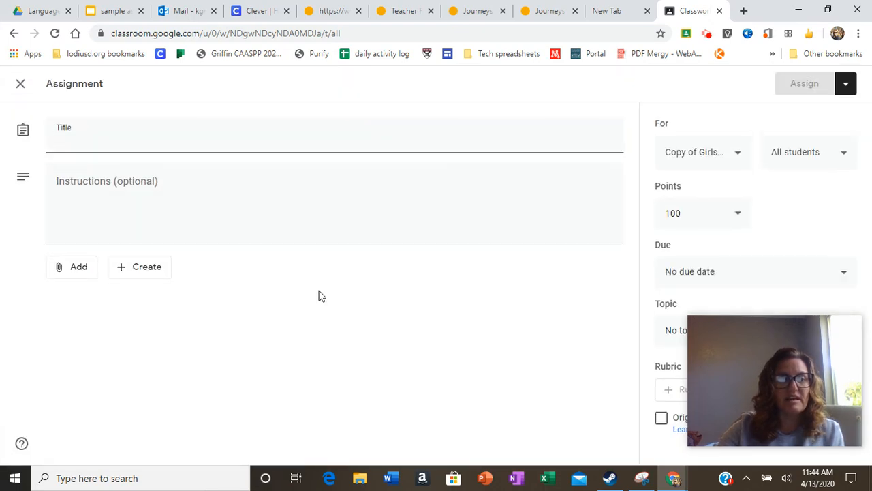
type("samp")
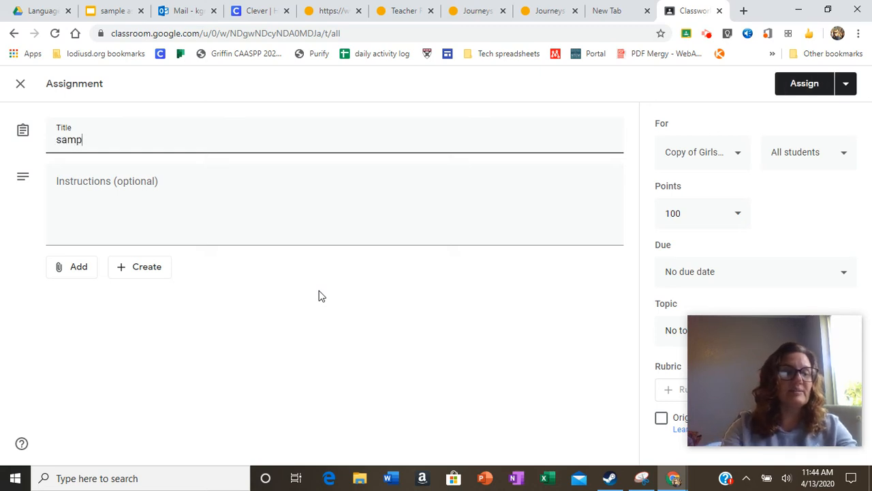
type("le assignment")
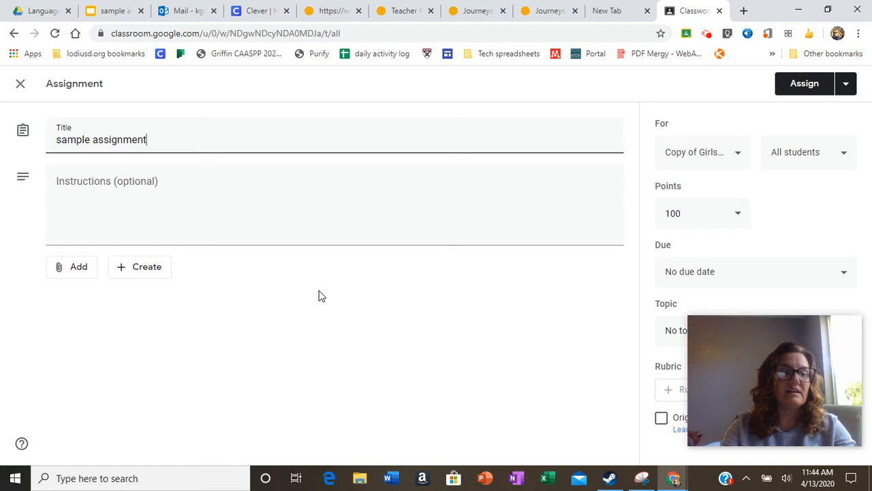
Attach the recent "sample assignment" slides file from Google Drive to the assignment.
left_click(77, 269)
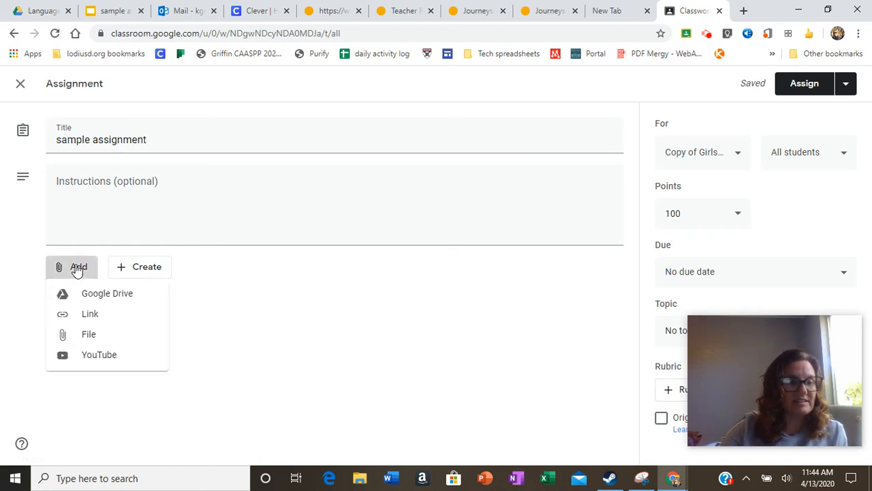
left_click(96, 294)
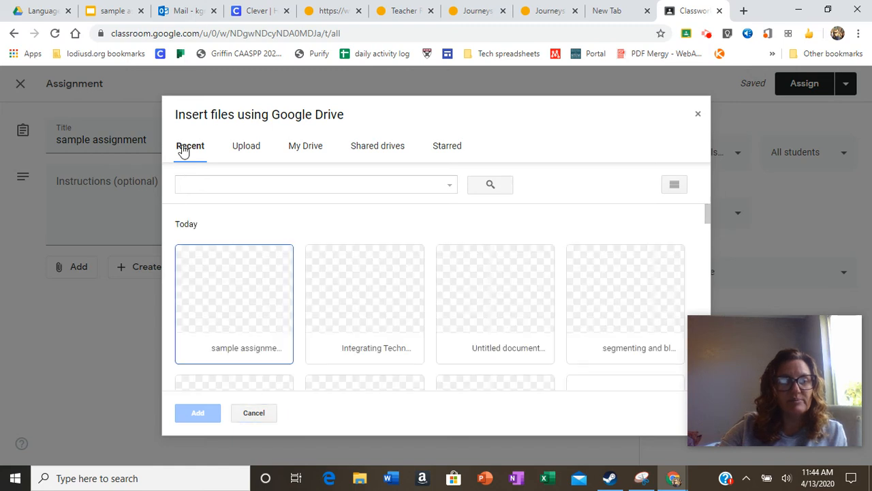
left_click(231, 300)
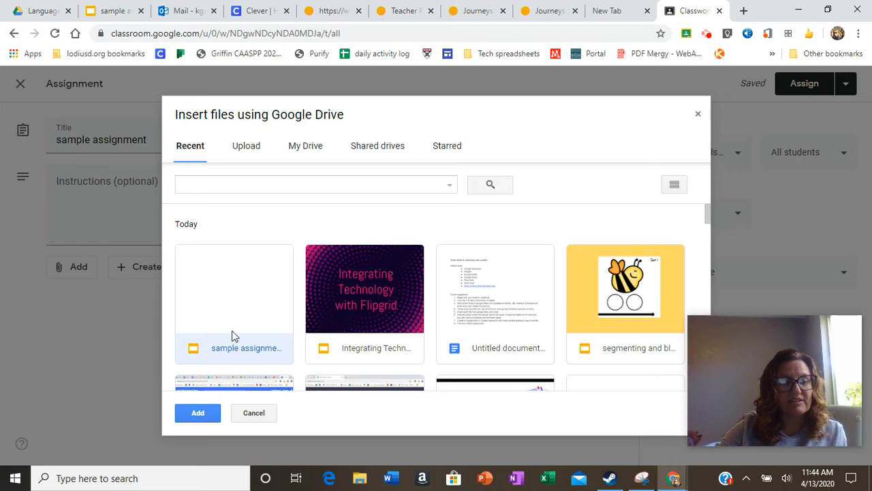
left_click(199, 414)
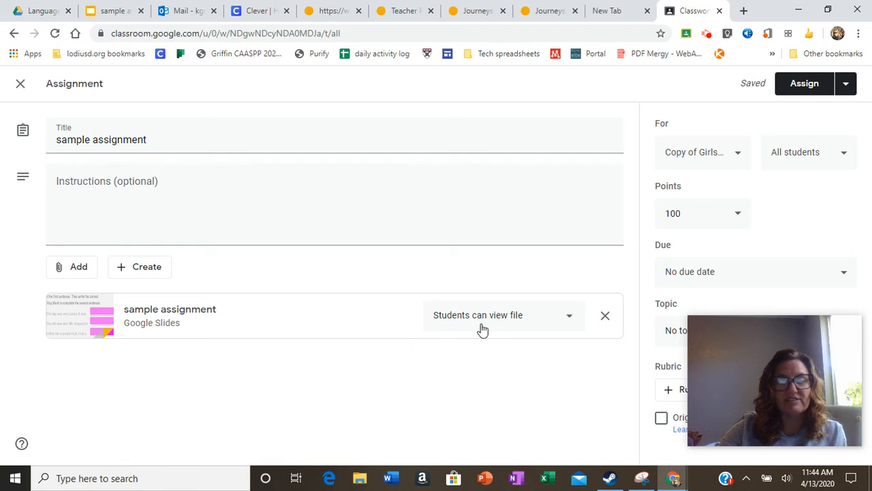
Set the attached "sample assignment" slides file to make a copy for each student.
left_click(570, 320)
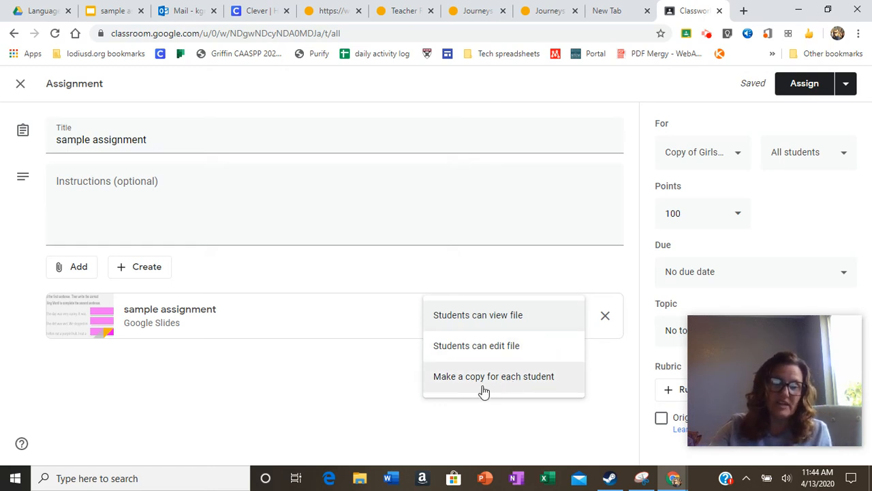
left_click(543, 378)
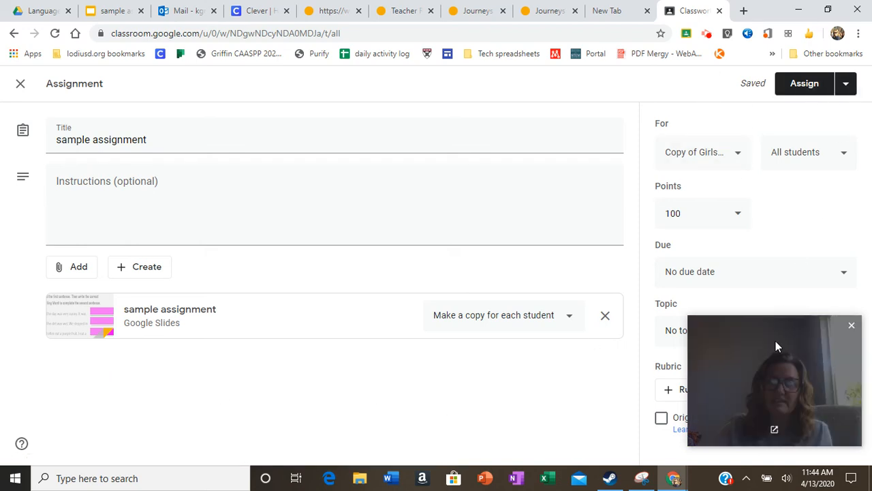
left_click_drag(775, 340, 343, 309)
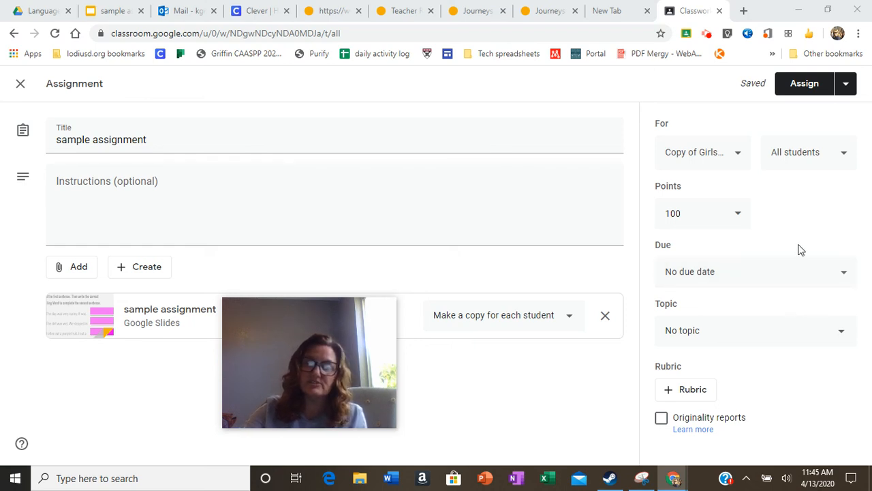
Start scheduling the assignment instead of posting it immediately, choosing Apr 14, 2020 as the date.
left_click(845, 85)
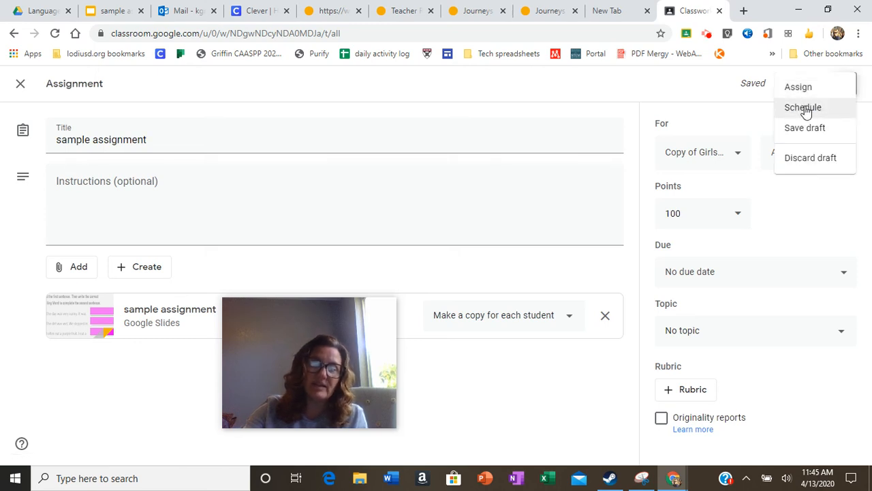
left_click(804, 109)
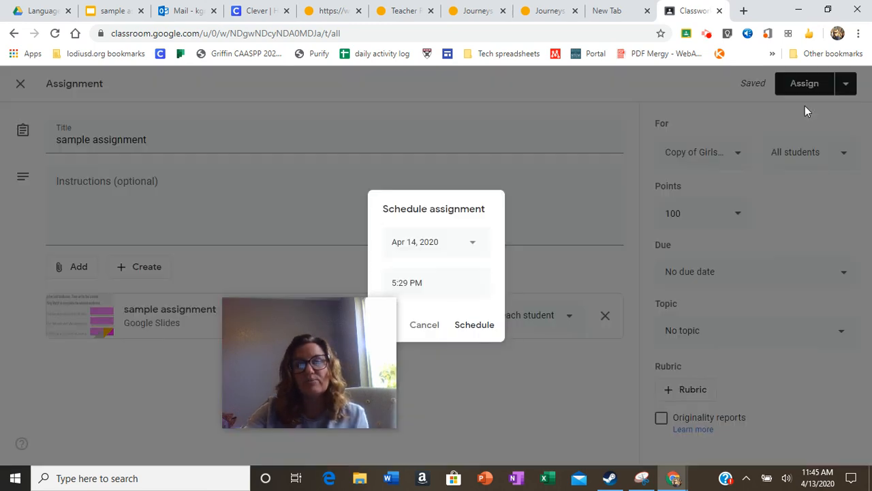
left_click(473, 243)
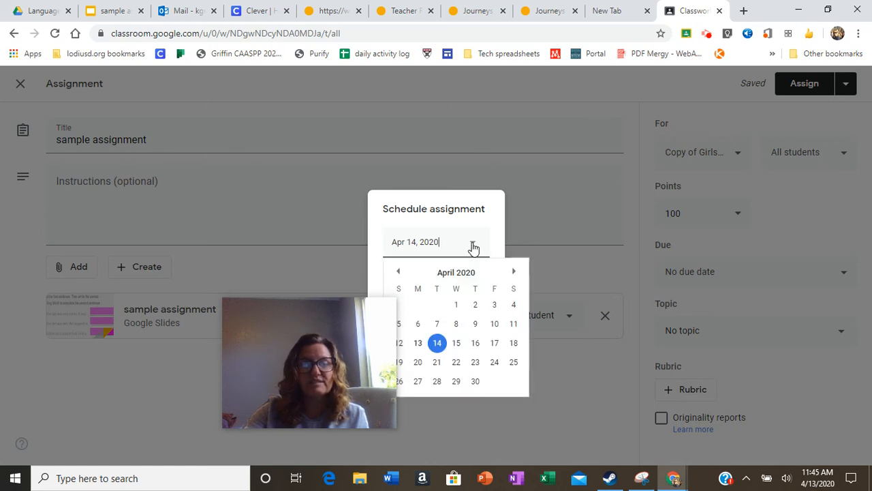
left_click(437, 342)
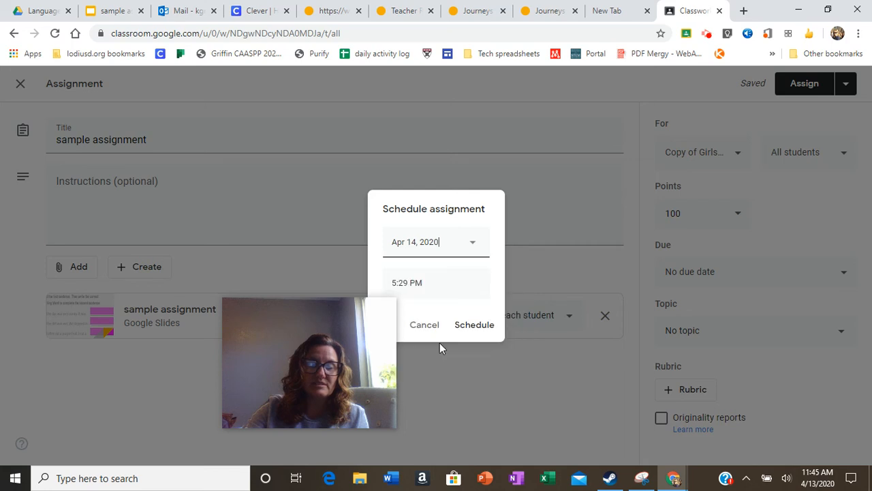
Set the posting time to 1:00 PM and schedule the assignment.
left_click(428, 284)
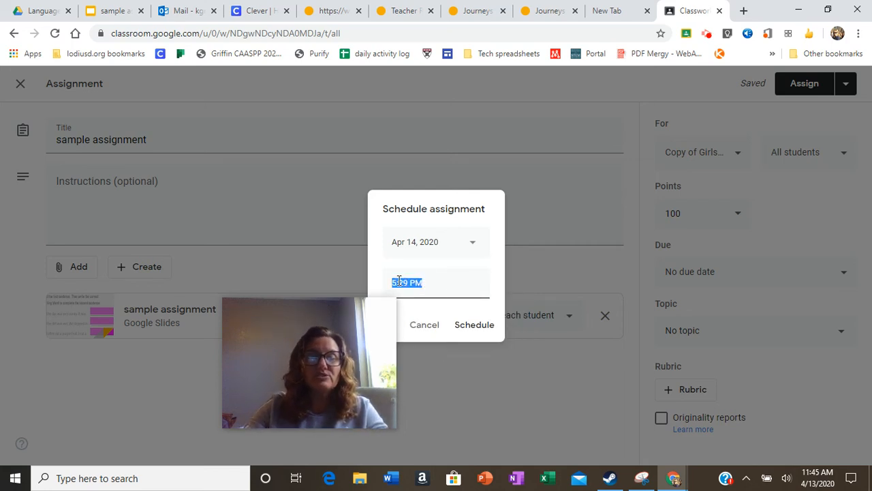
left_click(405, 281)
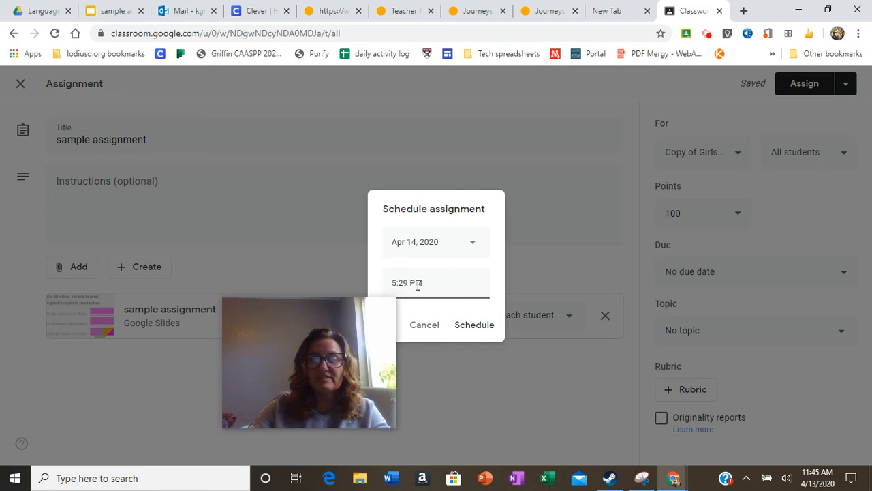
key("BackSpace")
key("BackSpace")
key("BackSpace")
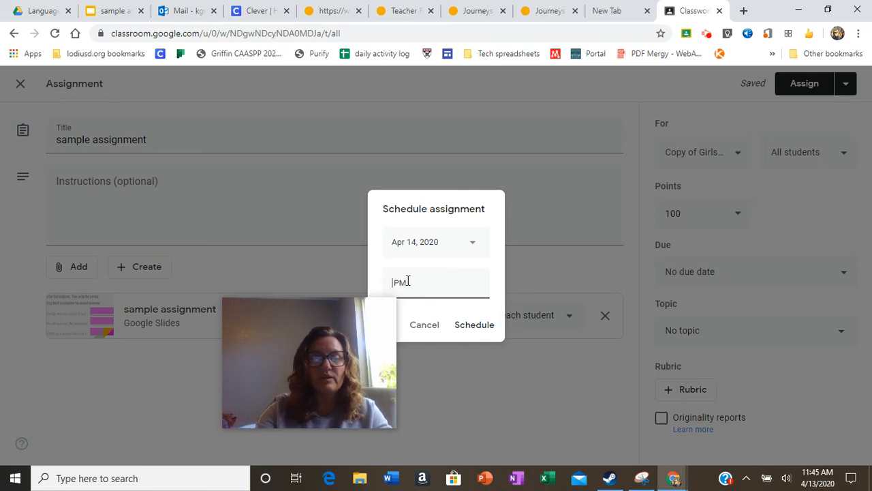
type("1:00")
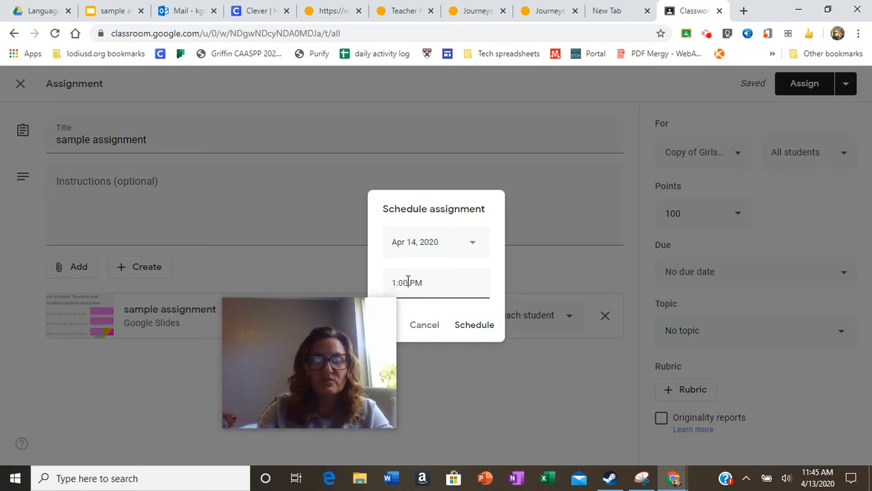
left_click(477, 325)
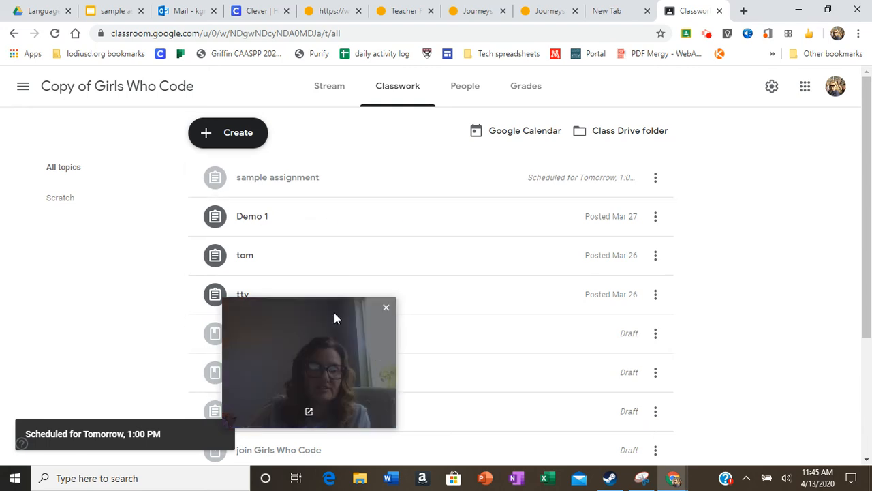
left_click_drag(334, 314, 800, 300)
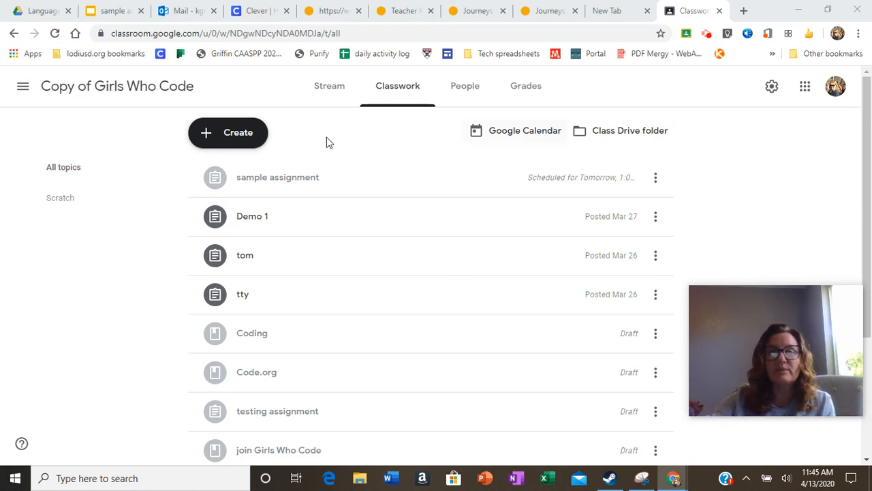
Switch to the "sample assignment" presentation in Google Slides and add a new slide after the worksheet slide.
left_click(118, 14)
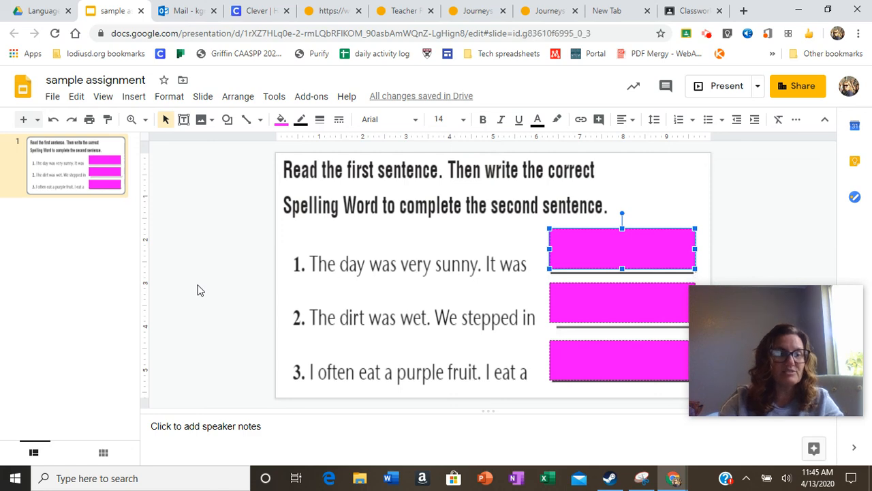
key("ctrl+m")
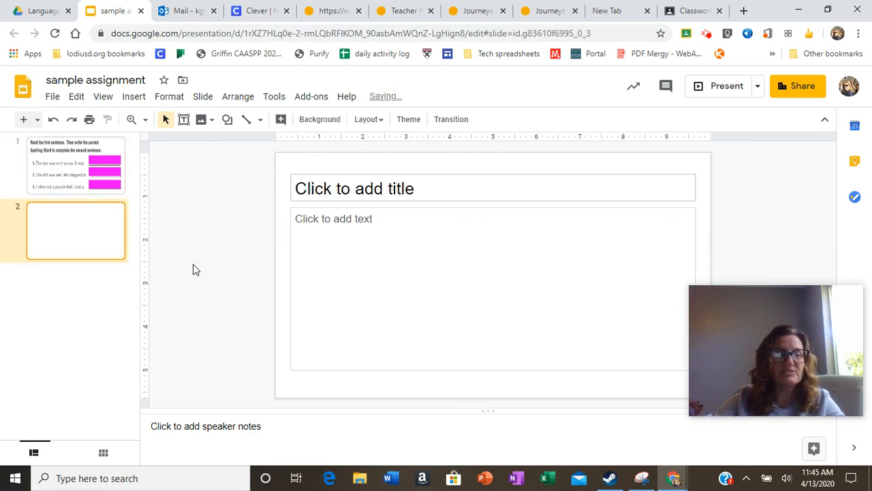
left_click(204, 97)
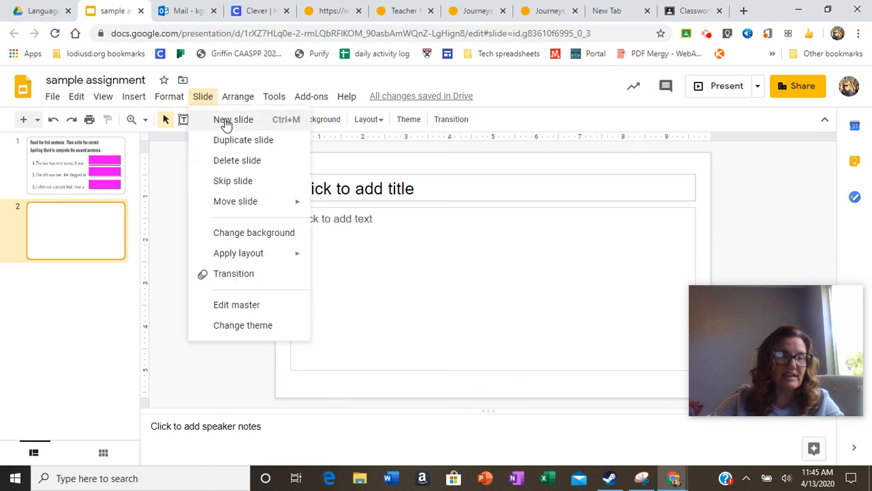